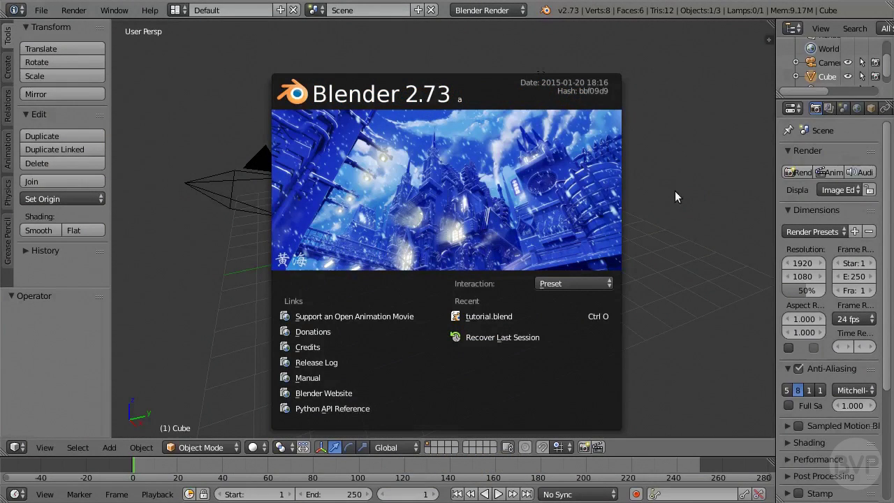
# Step: Close the splash screen and place the 3D cursor on the grid below the cube
pyautogui.click(498, 130)
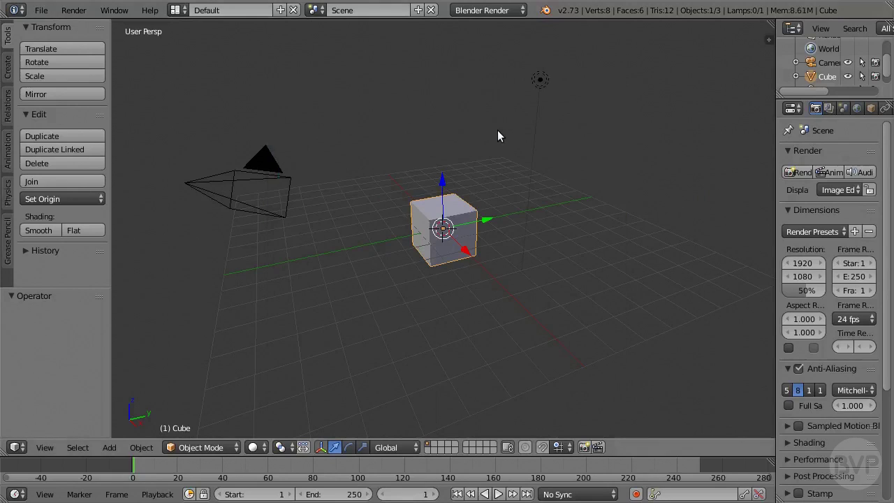
pyautogui.click(540, 80)
pyautogui.click(427, 208)
pyautogui.click(399, 293)
# Step: Select the lamp, then the camera, then the cube again
pyautogui.rightClick(538, 81)
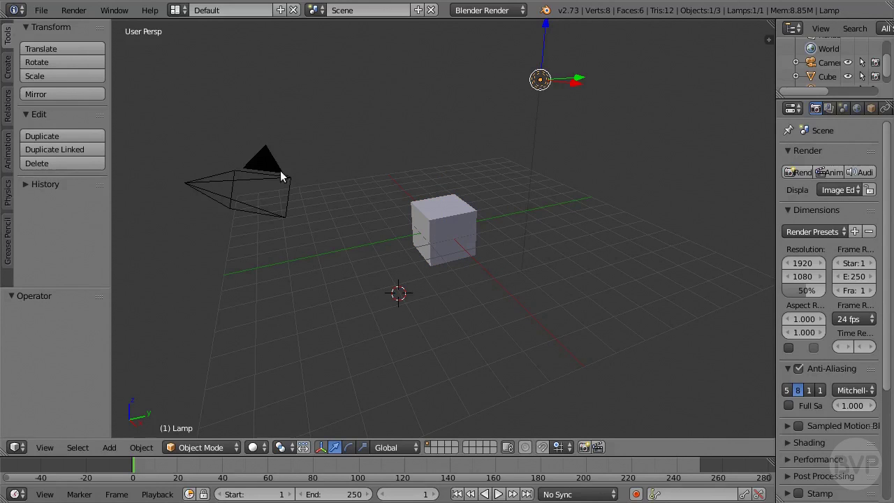
pyautogui.rightClick(275, 173)
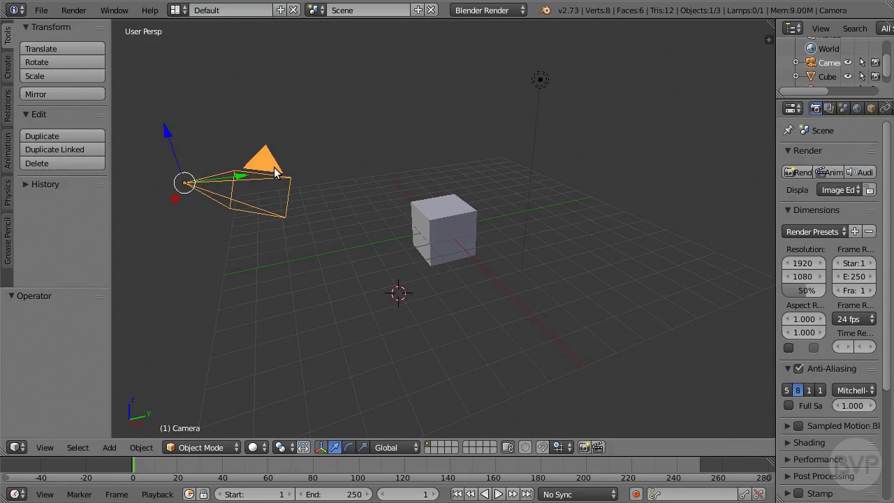
pyautogui.rightClick(427, 203)
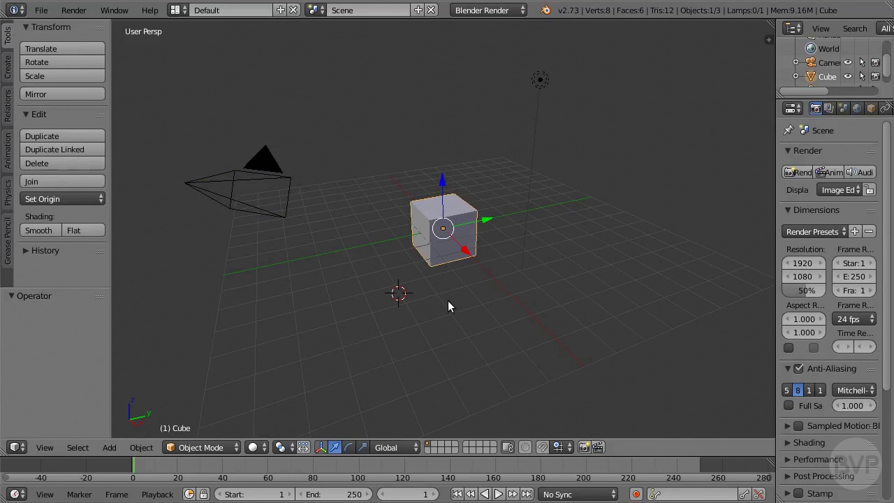
pyautogui.click(109, 447)
pyautogui.moveTo(133, 431)
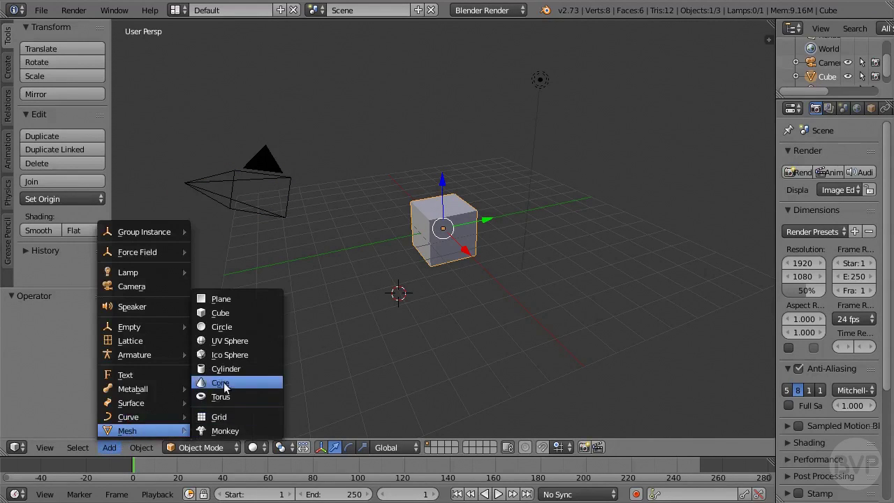
pyautogui.click(232, 353)
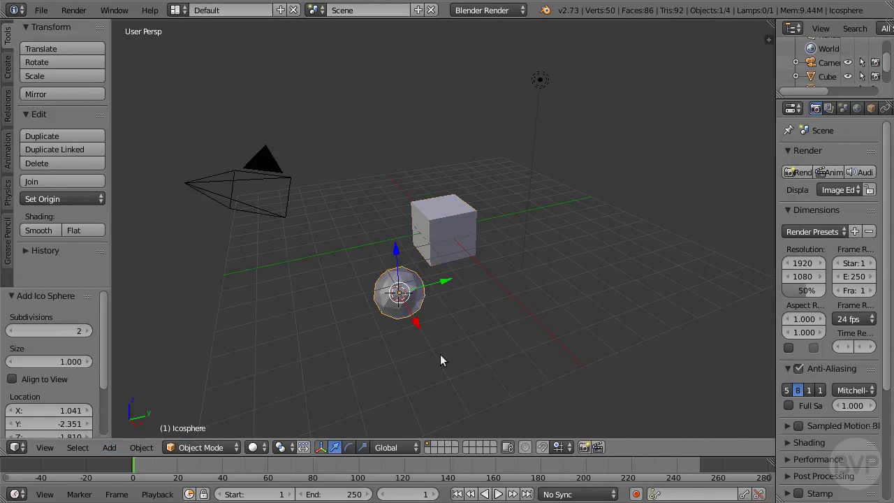
pyautogui.click(144, 447)
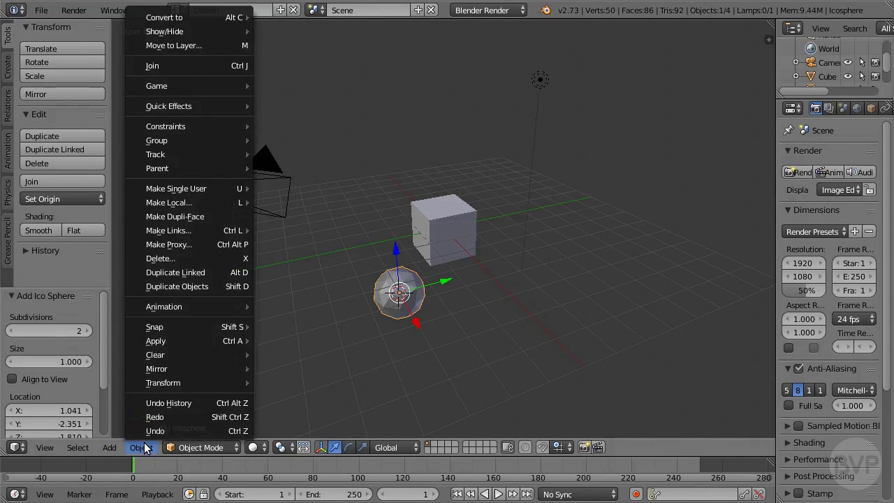
pyautogui.click(216, 257)
pyautogui.click(214, 259)
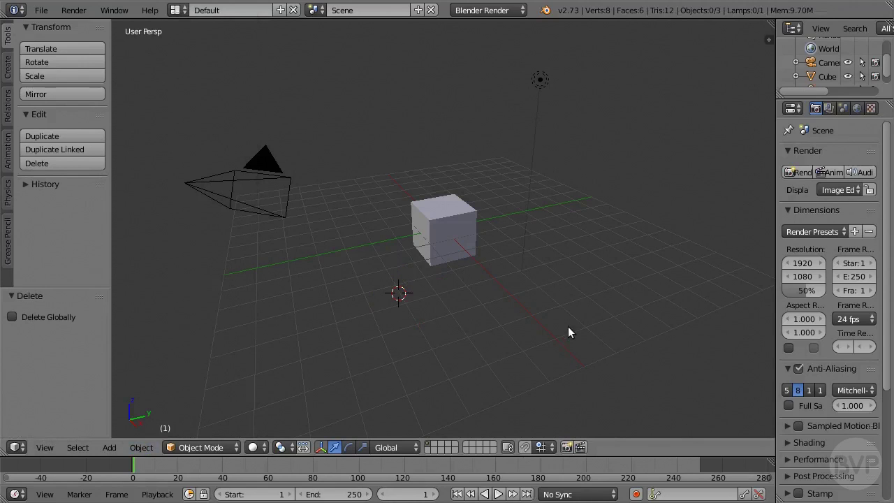
# Step: Orbit to a low front-on angle, pan right and zoom out for a wider view of the scene
pyautogui.moveTo(569, 327); pyautogui.dragTo(621, 310, button='middle')
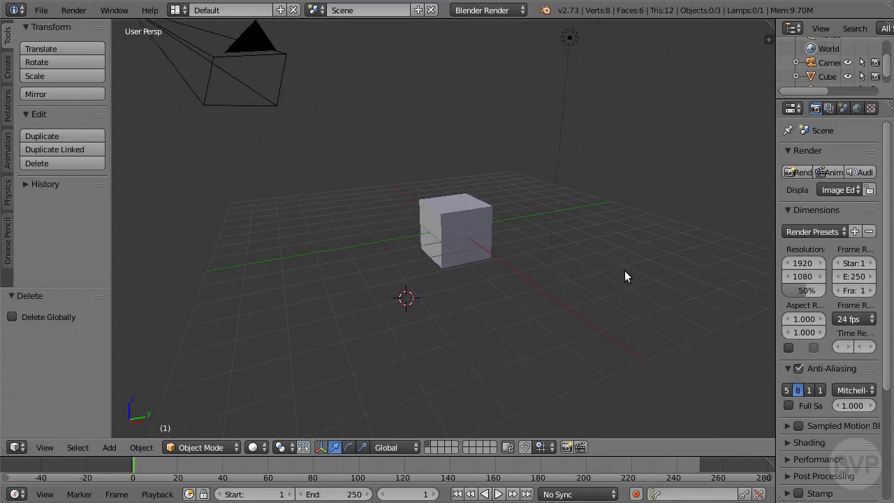
pyautogui.moveTo(625, 272); pyautogui.dragTo(602, 284, button='middle')
pyautogui.scroll(1, 604, 283)
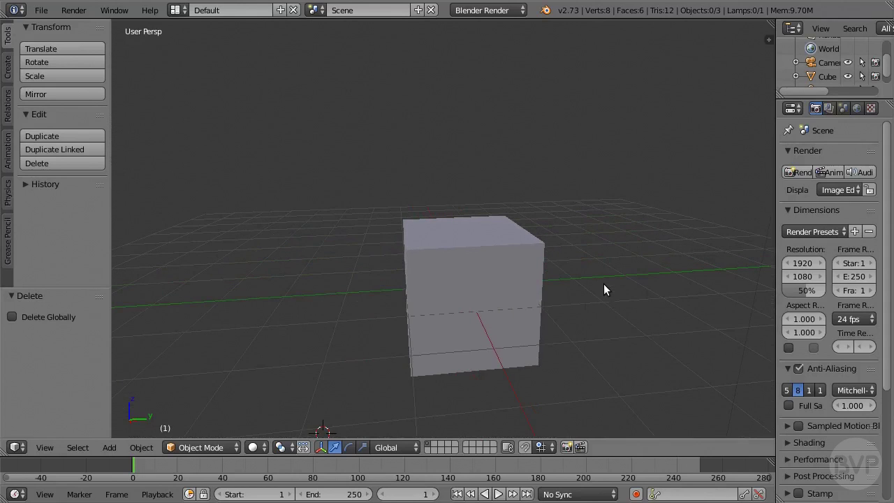
pyautogui.scroll(-2, 604, 317)
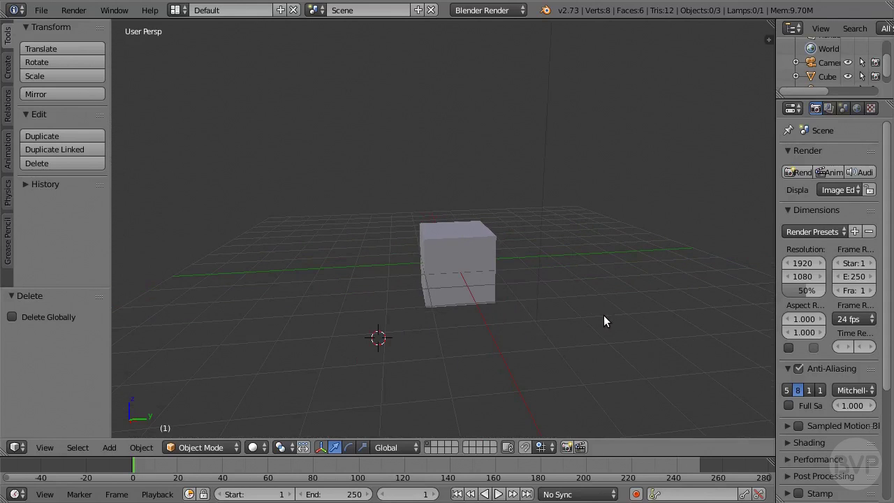
pyautogui.keyDown('shift'); pyautogui.moveTo(532, 317); pyautogui.dragTo(590, 290, button='middle'); pyautogui.keyUp('shift')
pyautogui.scroll(-3, 647, 315)
pyautogui.scroll(2, 549, 296)
pyautogui.scroll(-2, 590, 290)
pyautogui.scroll(1, 590, 290)
pyautogui.scroll(-2, 614, 307)
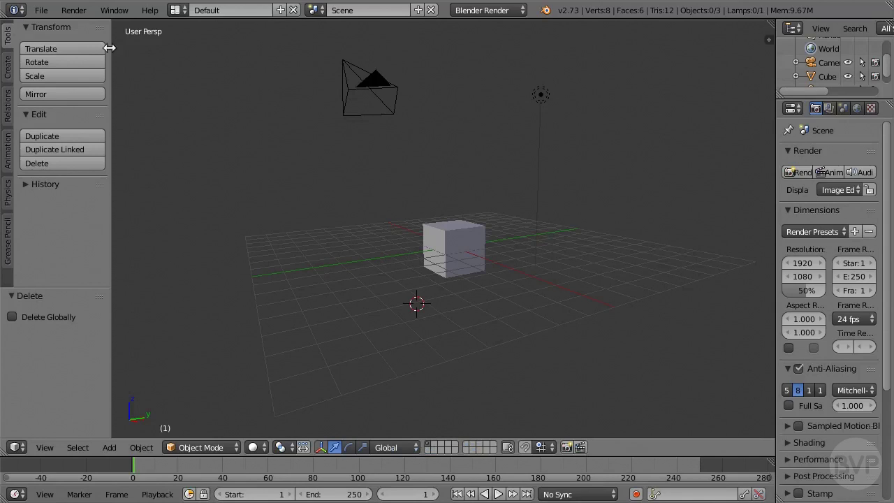
# Step: Open User Preferences from the File menu at the Input settings
pyautogui.click(42, 10)
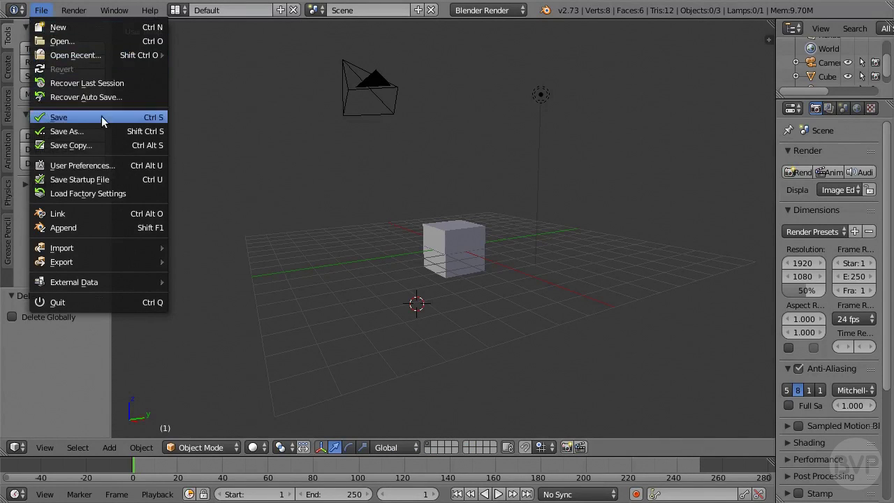
pyautogui.click(122, 166)
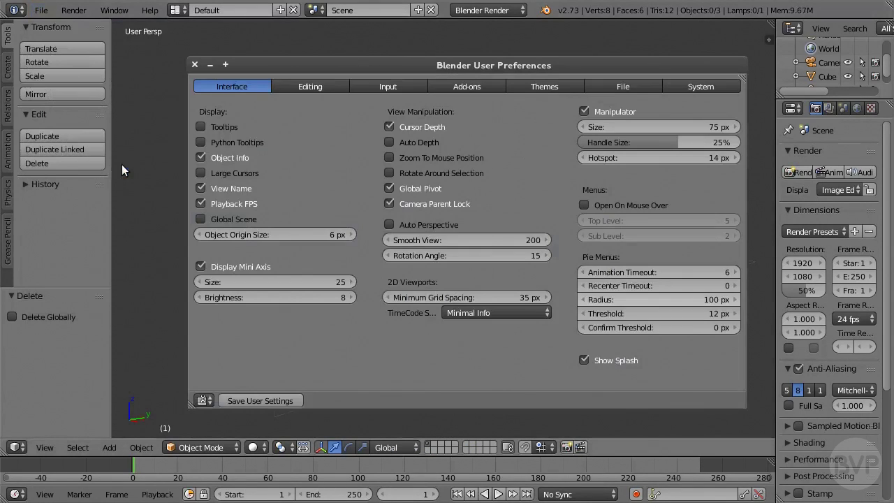
pyautogui.click(413, 85)
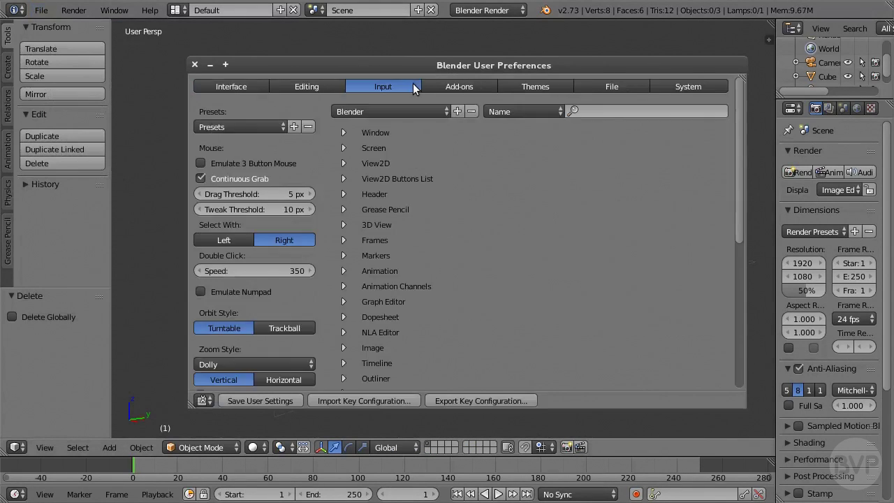
# Step: Toggle Select With between Left and Right and Emulate 3 Button Mouse, ending on Right
pyautogui.click(243, 240)
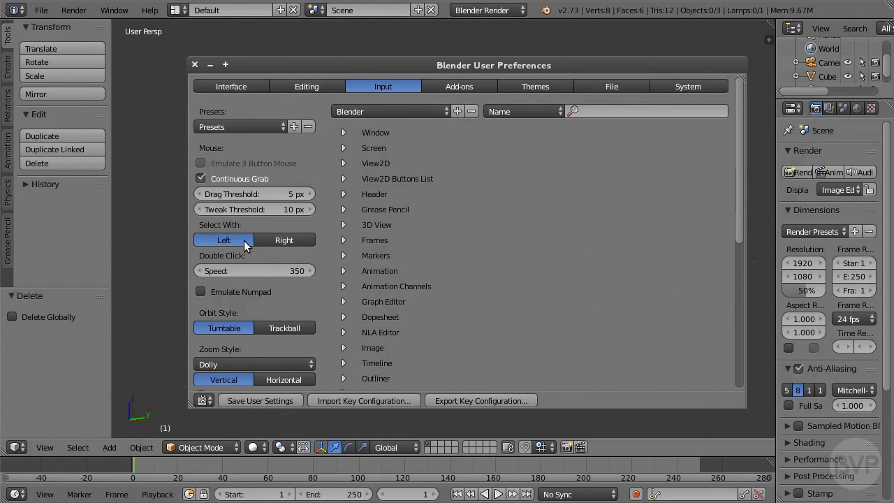
pyautogui.click(303, 238)
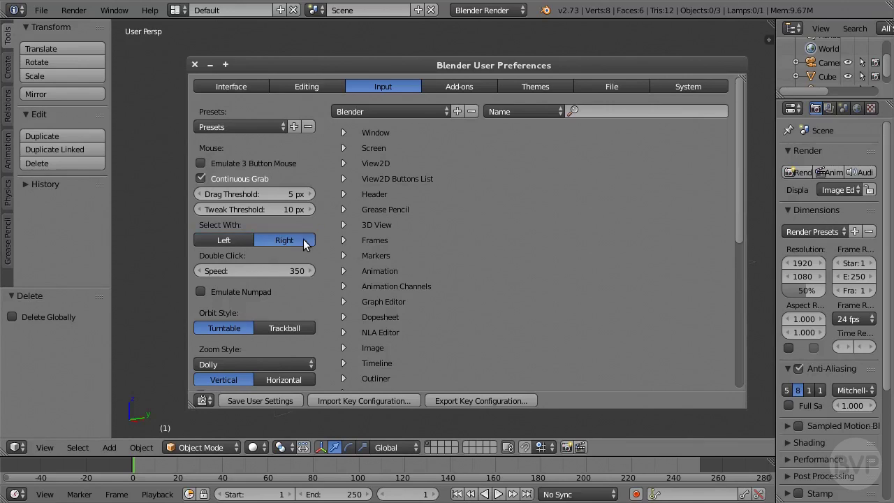
pyautogui.click(286, 162)
pyautogui.click(246, 240)
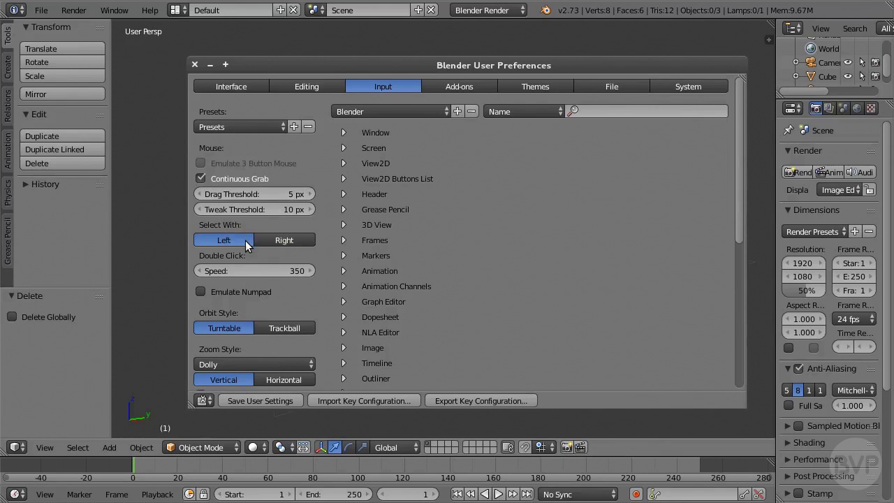
pyautogui.click(301, 241)
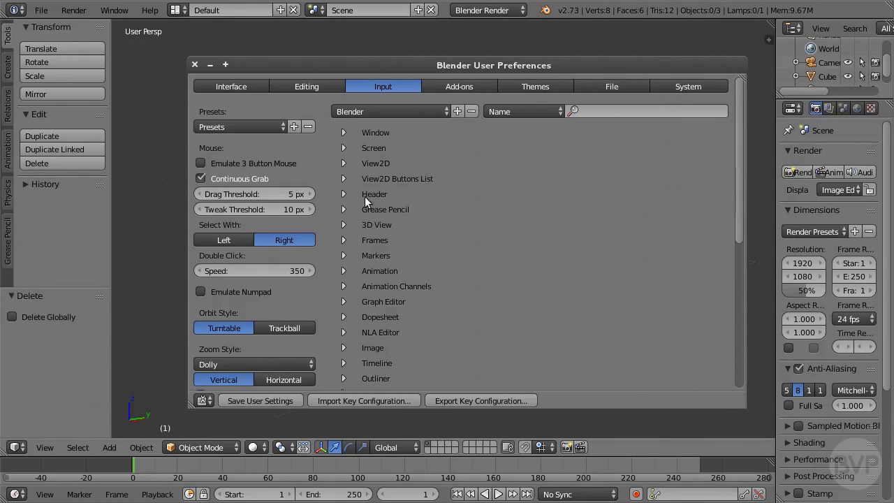
# Step: Keep the keymap preset at Blender (default)
pyautogui.click(435, 111)
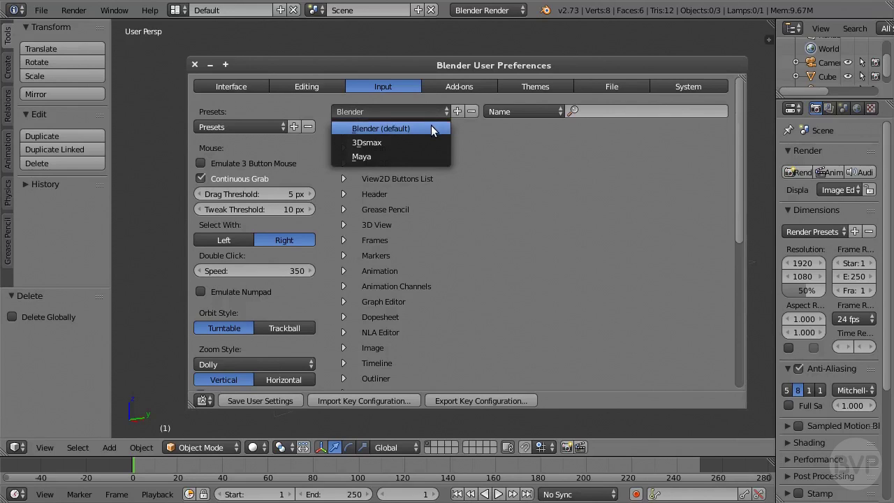
pyautogui.click(431, 129)
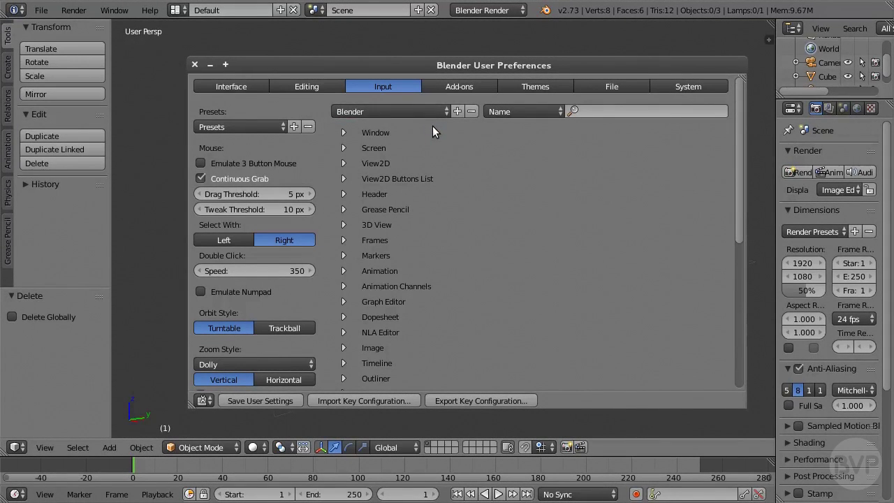
# Step: Install BVP_NoMMB_Navigation.py as an add-on from file
pyautogui.click(484, 85)
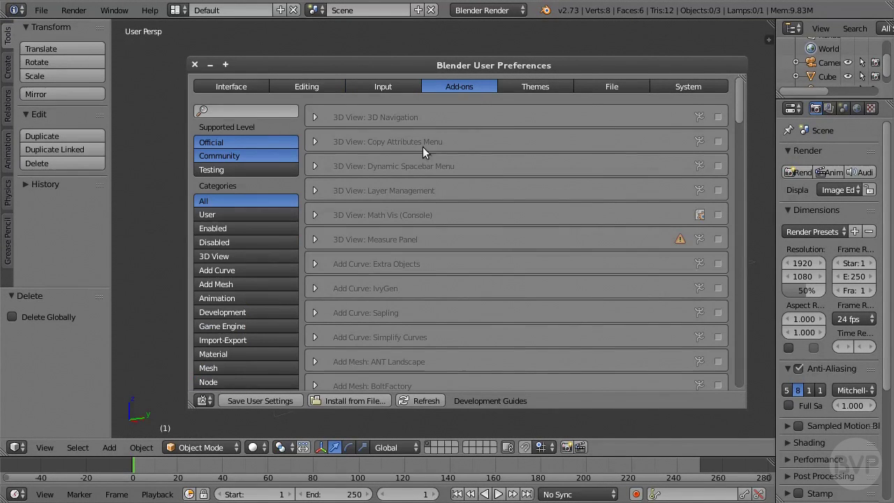
pyautogui.click(385, 400)
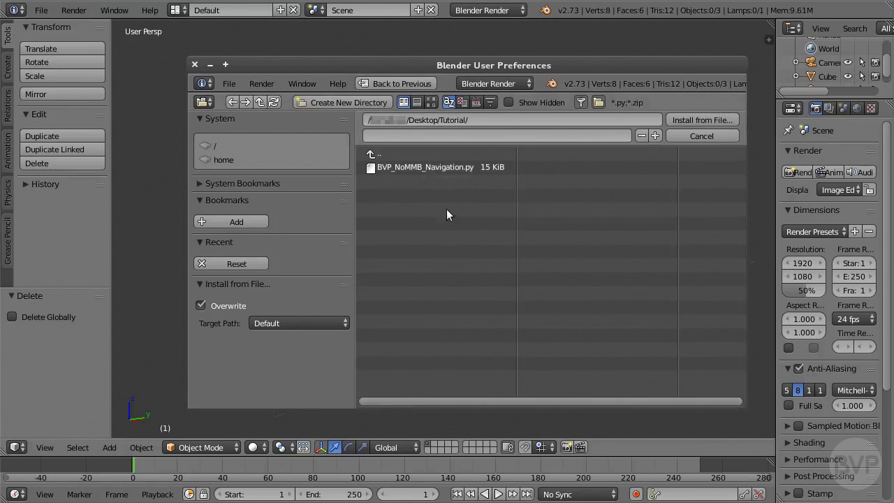
pyautogui.click(455, 168)
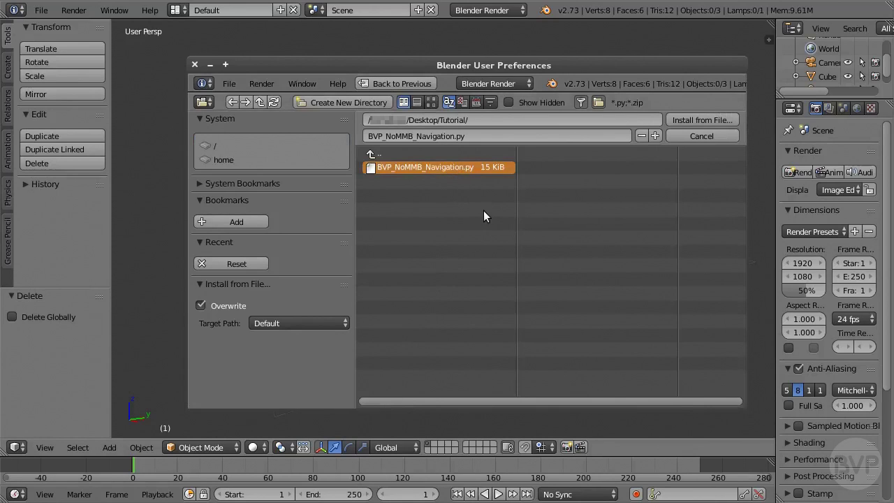
pyautogui.click(732, 121)
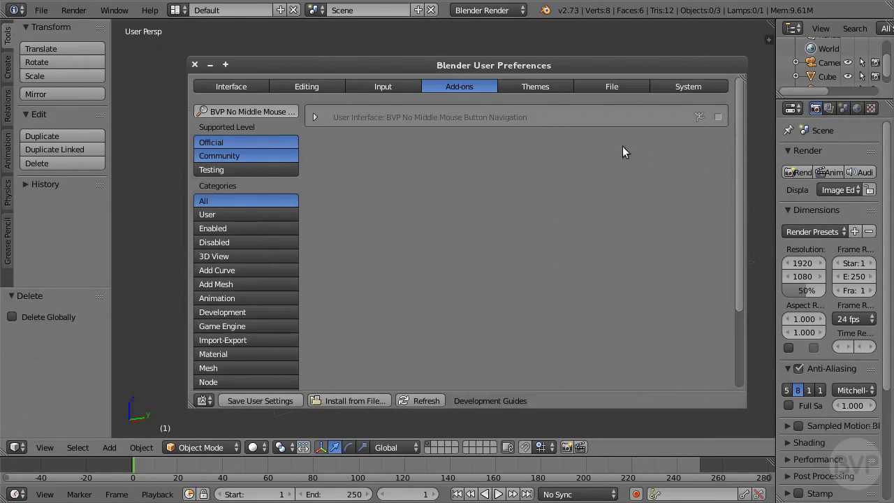
# Step: Enable the BVP navigation add-on and save the user settings
pyautogui.click(315, 117)
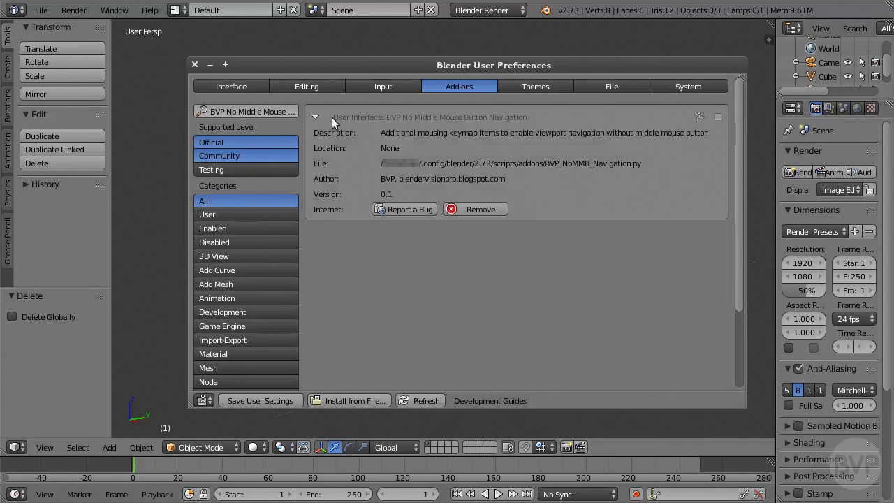
pyautogui.click(718, 117)
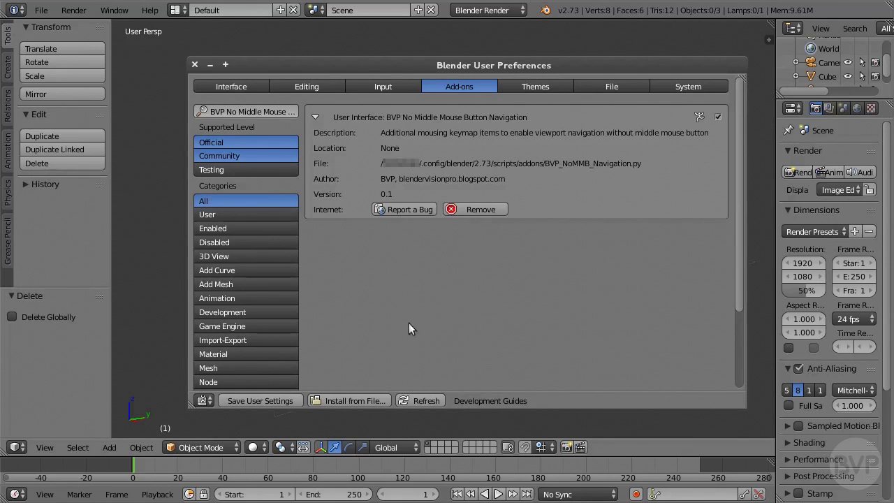
pyautogui.click(299, 400)
# Step: Set Select With to Left in the Input settings and save user settings
pyautogui.click(405, 86)
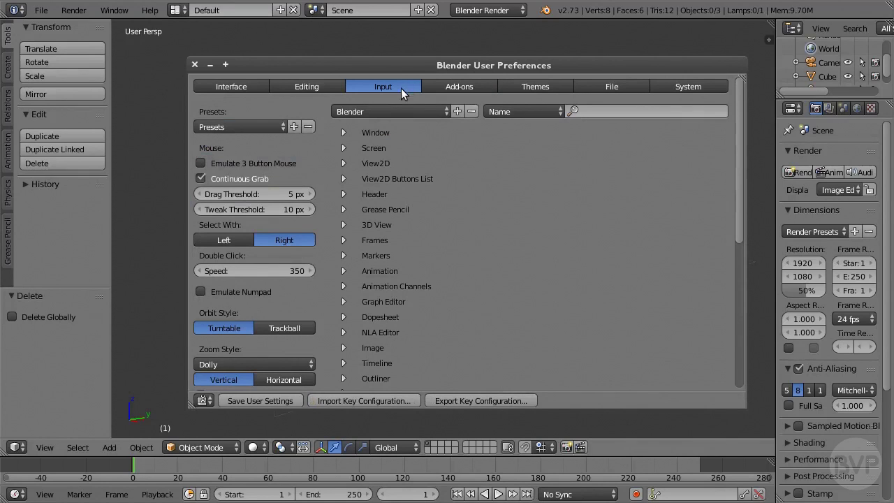
pyautogui.click(246, 239)
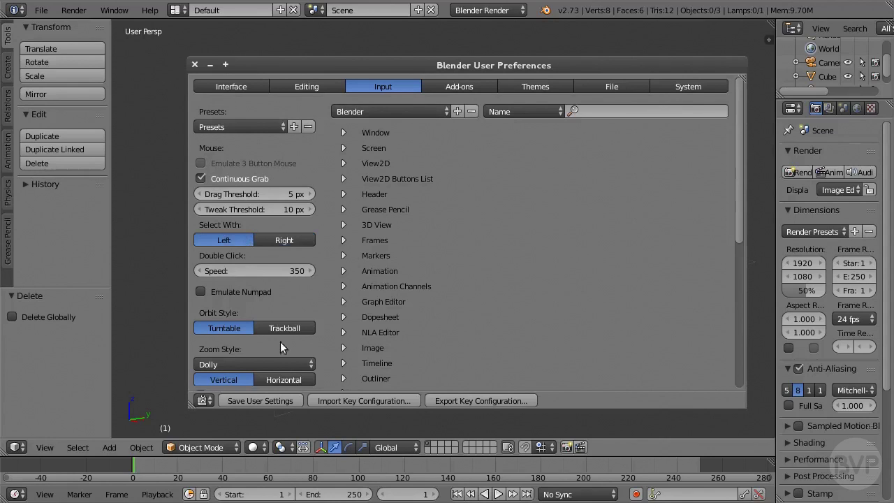
pyautogui.click(295, 400)
# Step: Close preferences, then orbit and zoom the view to bring the cube and camera into sight
pyautogui.click(195, 64)
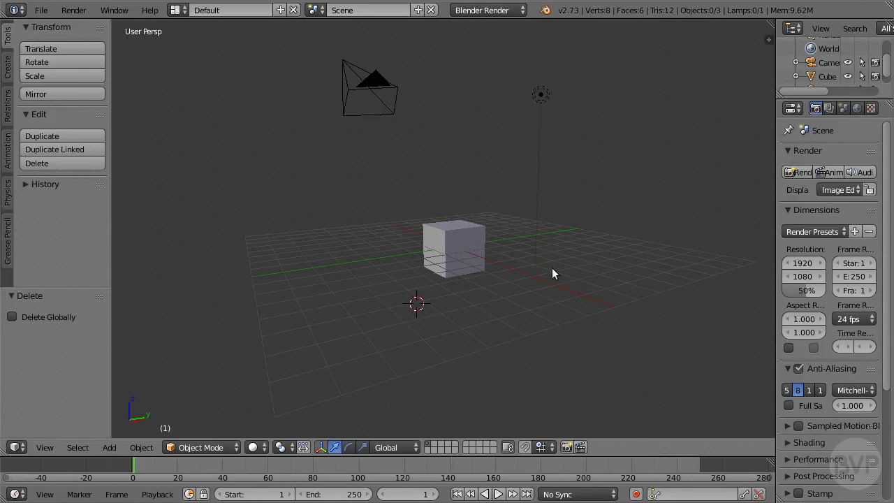
pyautogui.moveTo(559, 279); pyautogui.dragTo(612, 264, button='right')
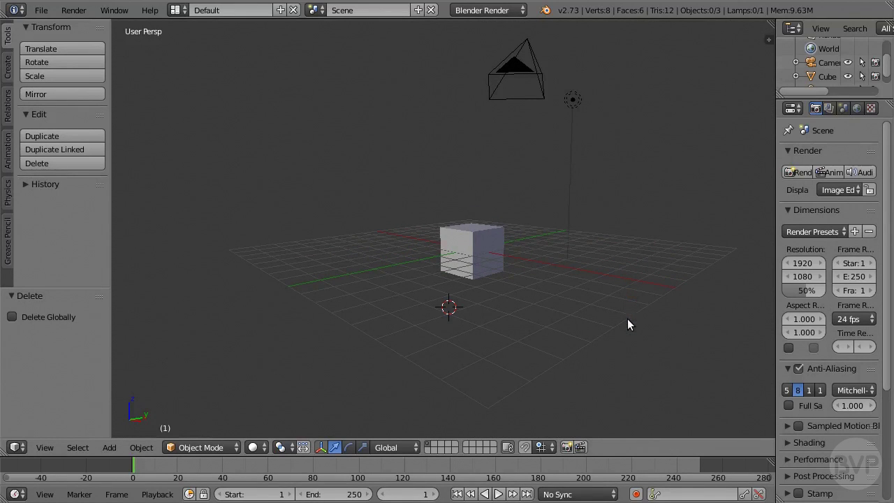
pyautogui.keyDown('ctrl'); pyautogui.keyDown('alt'); pyautogui.moveTo(627, 319); pyautogui.dragTo(625, 423, button='right'); pyautogui.keyUp('alt'); pyautogui.keyUp('ctrl')
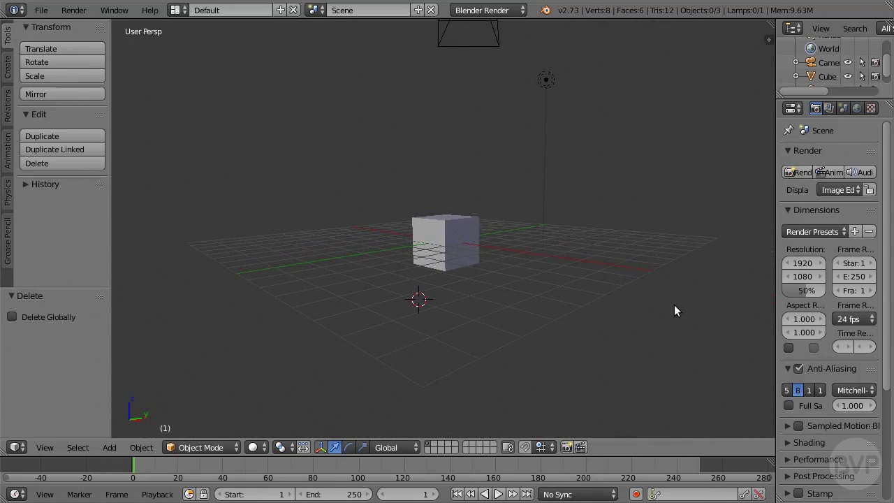
pyautogui.moveTo(674, 304); pyautogui.dragTo(636, 324, button='middle')
# Step: Place the 3D cursor at several grid spots around the cube
pyautogui.keyDown('ctrl'); pyautogui.keyDown('shift'); pyautogui.rightClick(542, 279); pyautogui.keyUp('shift'); pyautogui.keyUp('ctrl')
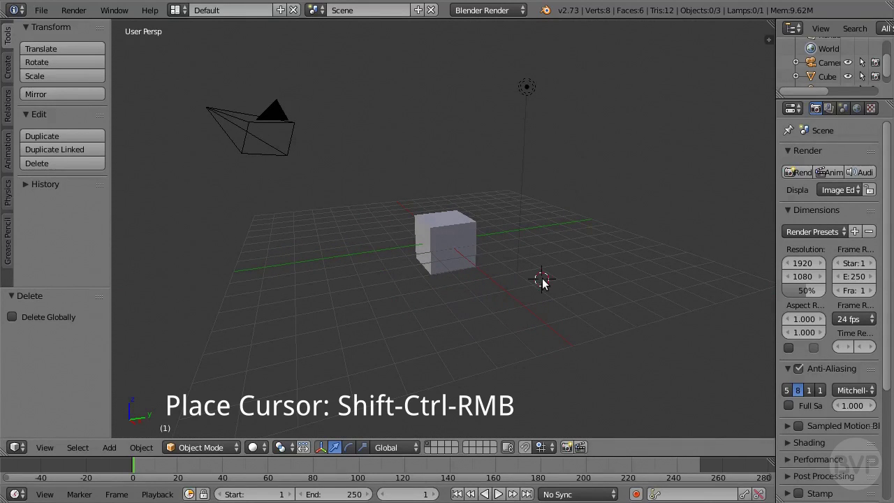
pyautogui.keyDown('ctrl'); pyautogui.keyDown('shift'); pyautogui.rightClick(431, 274); pyautogui.keyUp('shift'); pyautogui.keyUp('ctrl')
pyautogui.keyDown('ctrl'); pyautogui.keyDown('shift'); pyautogui.rightClick(474, 220); pyautogui.keyUp('shift'); pyautogui.keyUp('ctrl')
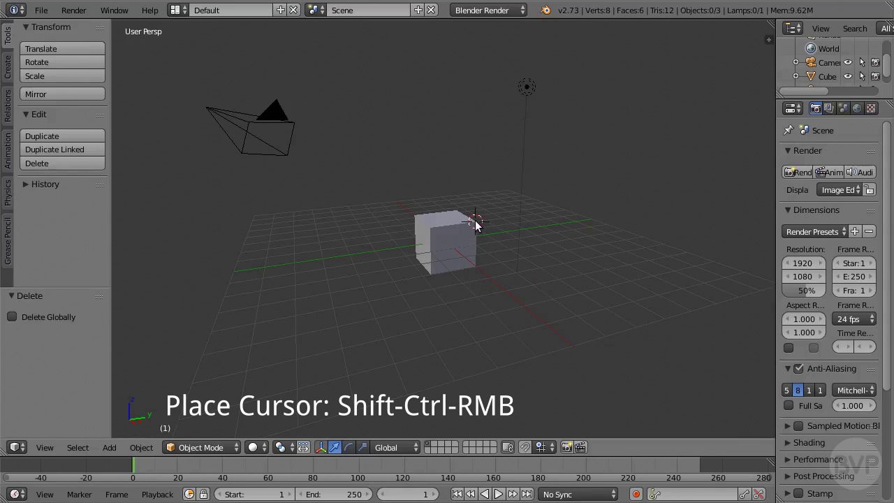
# Step: Place the 3D cursor front-left of the cube and switch the area to the Node Editor
pyautogui.keyDown('ctrl'); pyautogui.keyDown('shift'); pyautogui.rightClick(289, 201); pyautogui.keyUp('shift'); pyautogui.keyUp('ctrl')
pyautogui.keyDown('ctrl'); pyautogui.keyDown('shift'); pyautogui.rightClick(363, 285); pyautogui.keyUp('shift'); pyautogui.keyUp('ctrl')
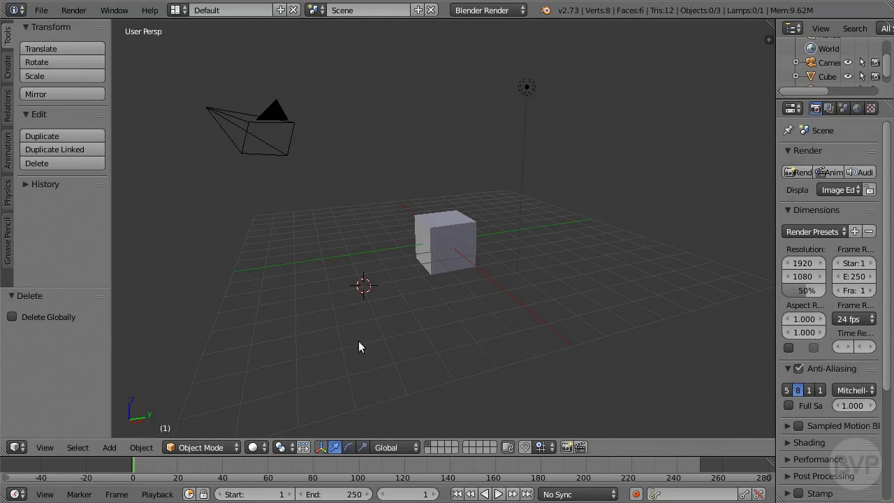
pyautogui.click(17, 446)
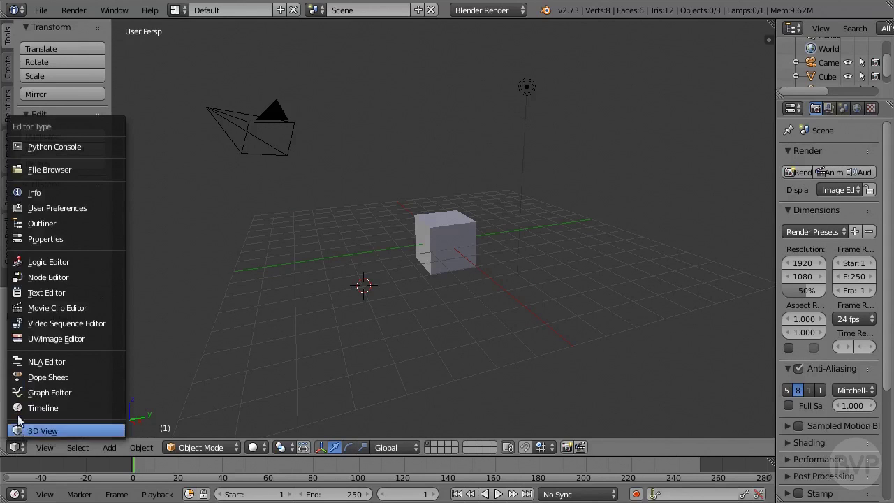
pyautogui.click(79, 277)
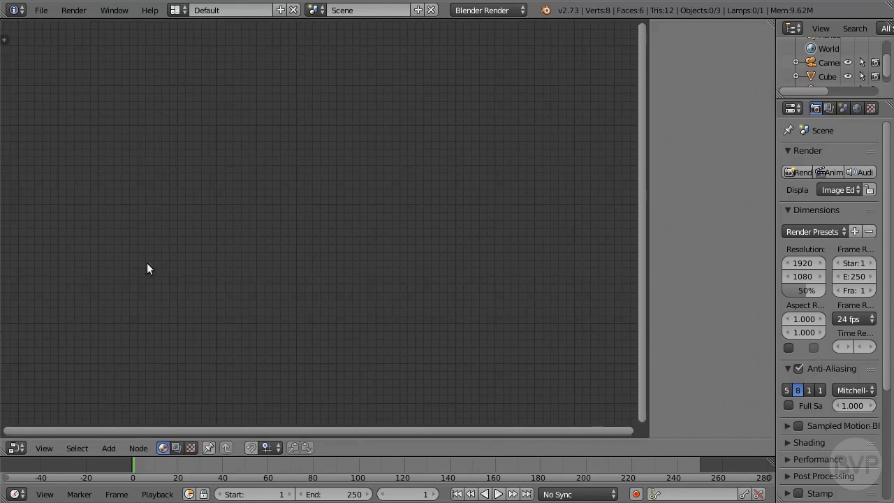
# Step: Pan the Node Editor, then switch the area back to the 3D View
pyautogui.keyDown('alt'); pyautogui.moveTo(349, 259); pyautogui.dragTo(410, 146, button='right'); pyautogui.keyUp('alt')
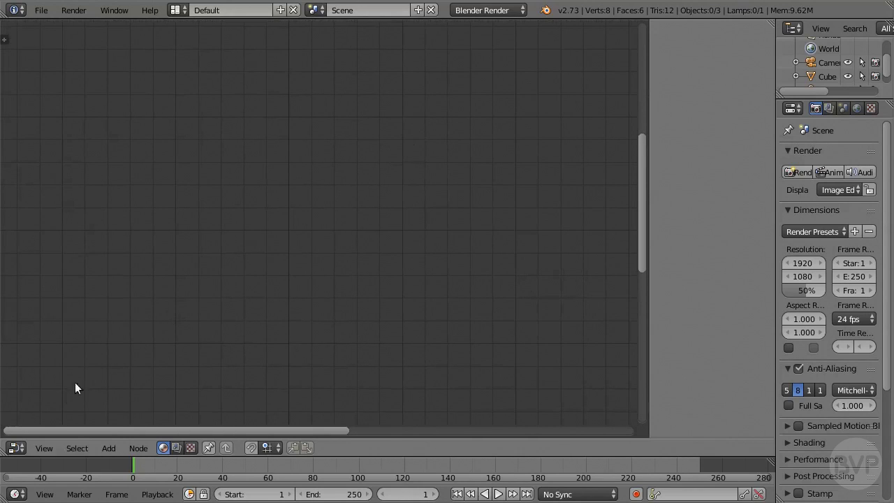
pyautogui.click(16, 448)
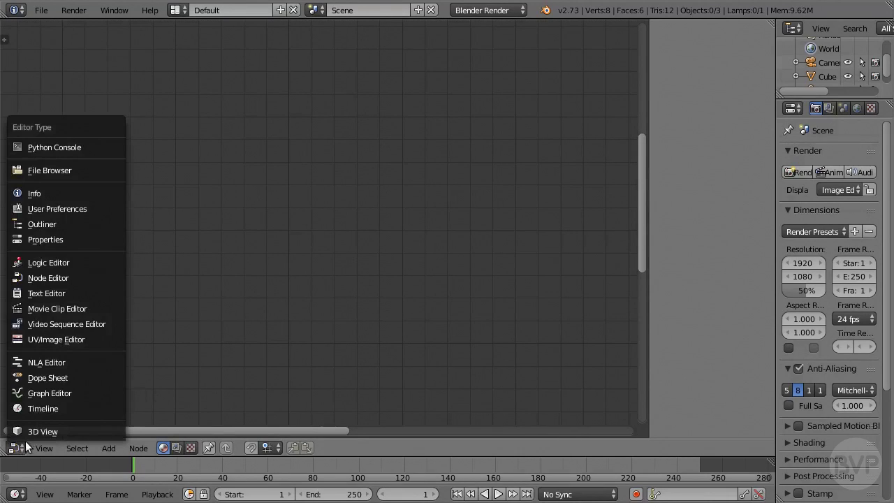
pyautogui.click(68, 431)
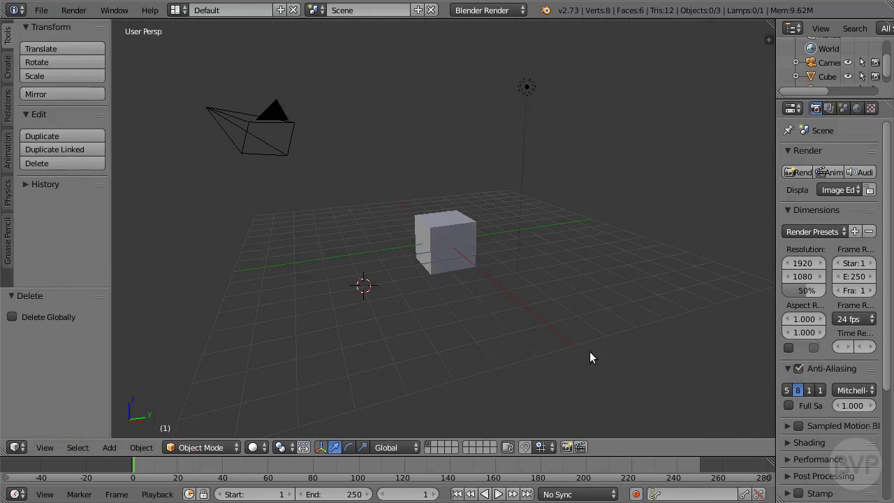
# Step: Undo the deletion, reselect the cube and switch it into Texture Paint mode
pyautogui.hotkey('ctrl', 'z')
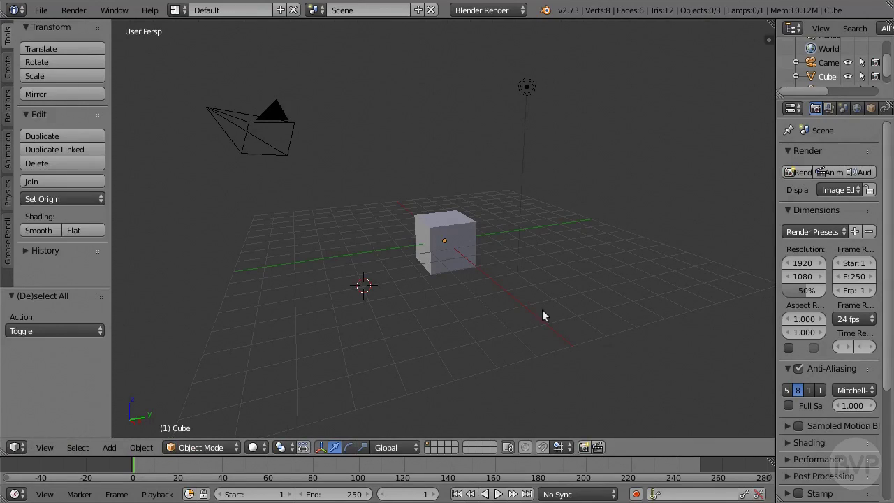
pyautogui.rightClick(457, 241)
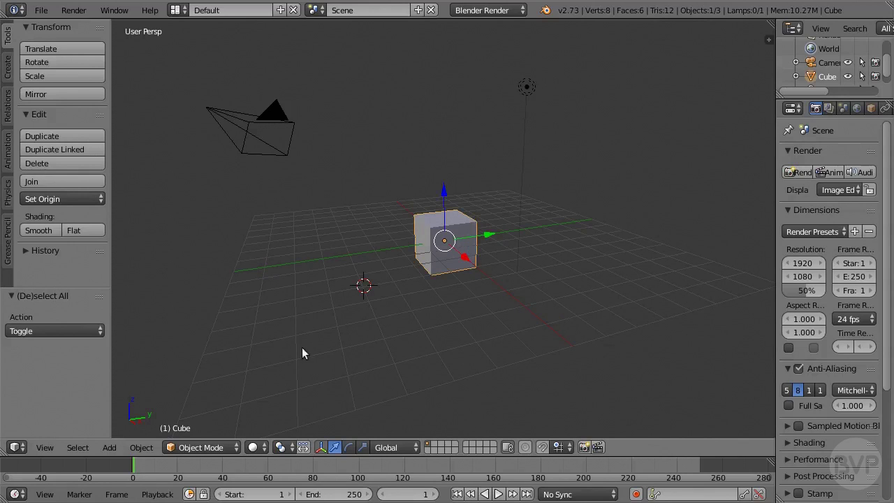
pyautogui.click(227, 445)
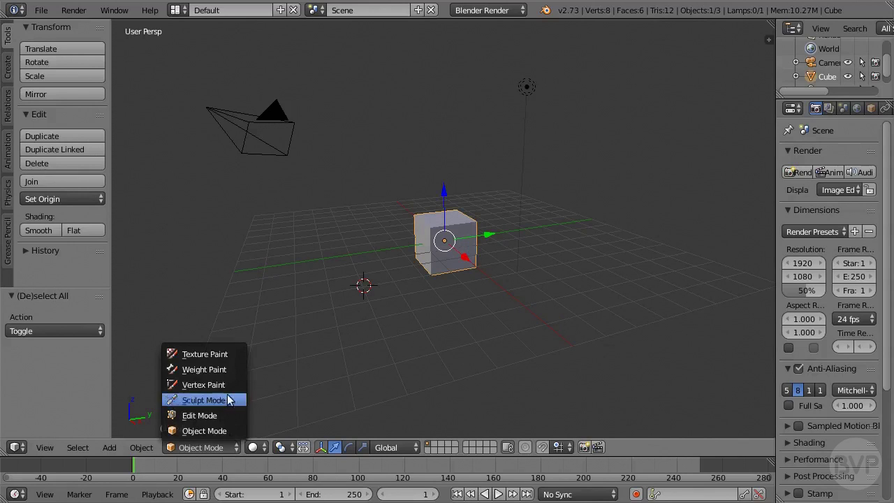
pyautogui.click(222, 354)
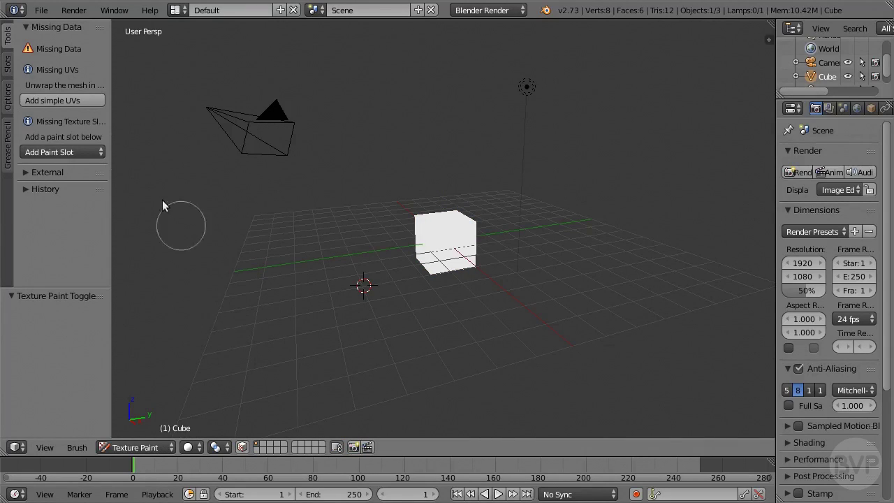
# Step: Give the cube simple UVs and add a black 1024×1024 Diffuse Color paint slot
pyautogui.click(80, 100)
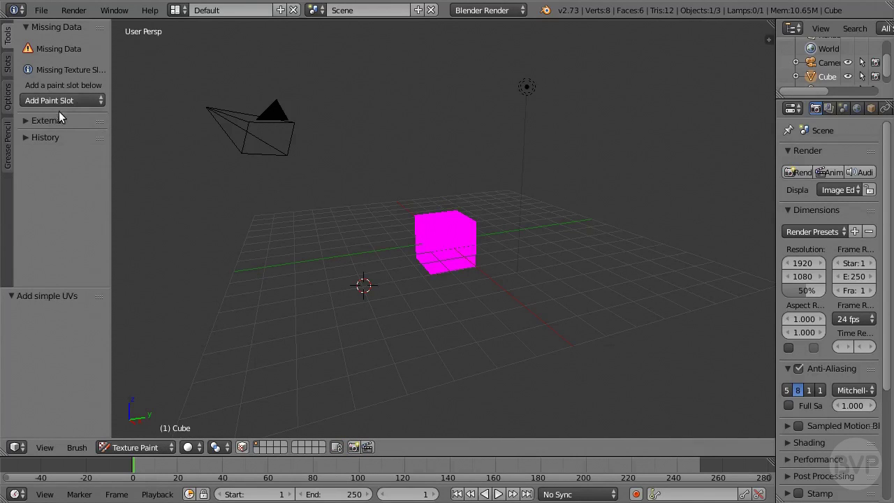
pyautogui.click(60, 100)
pyautogui.click(65, 114)
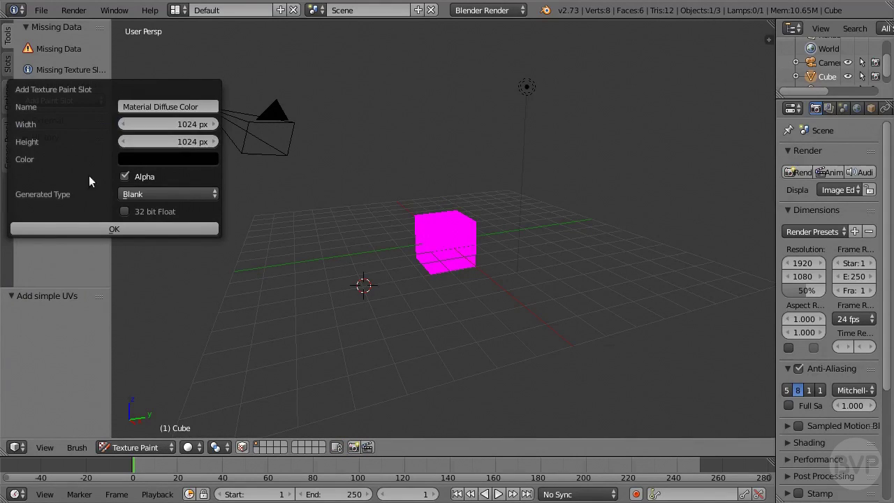
pyautogui.click(99, 227)
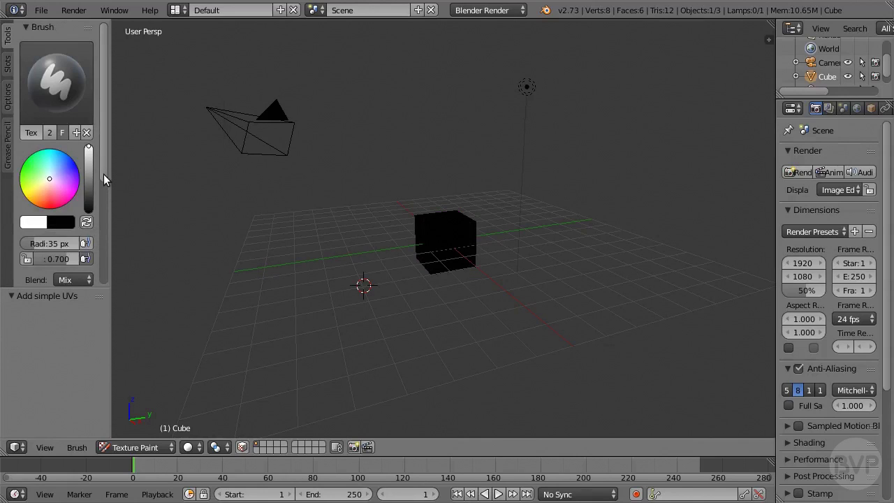
# Step: Expand the brush's Texture panel and open its Brush Mapping choices
pyautogui.moveTo(104, 174); pyautogui.dragTo(105, 274)
pyautogui.click(28, 194)
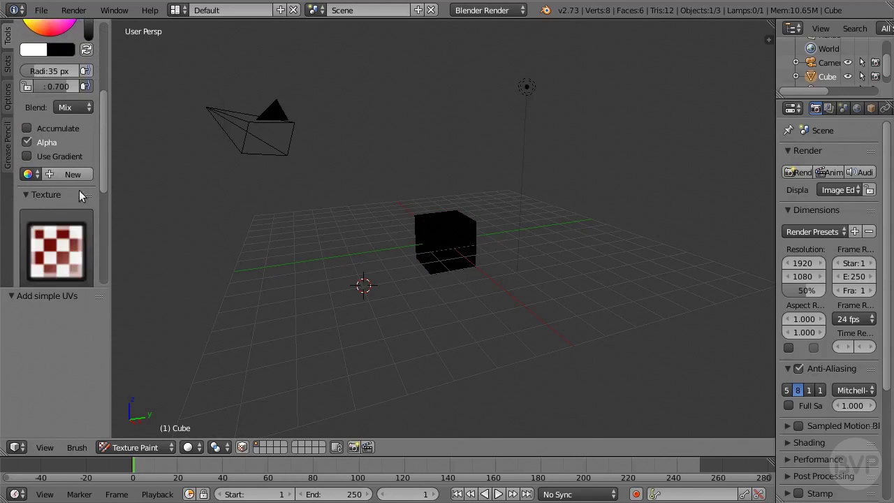
pyautogui.moveTo(104, 175); pyautogui.dragTo(103, 225)
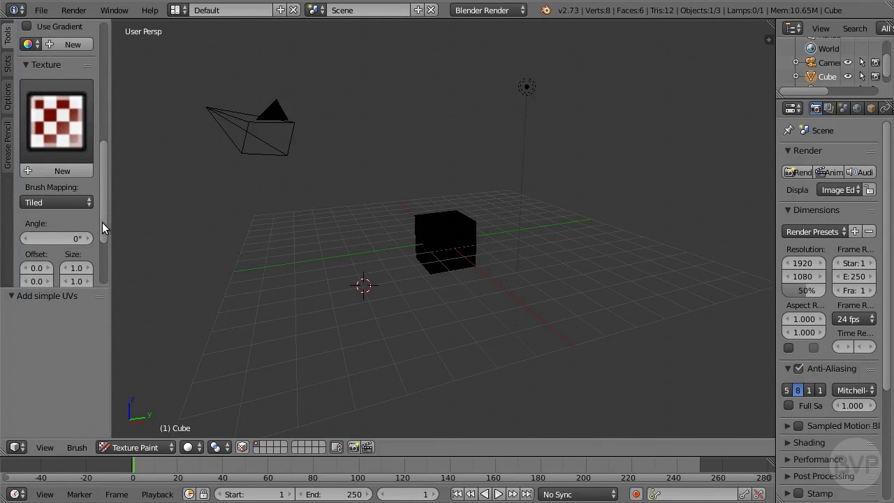
pyautogui.click(67, 203)
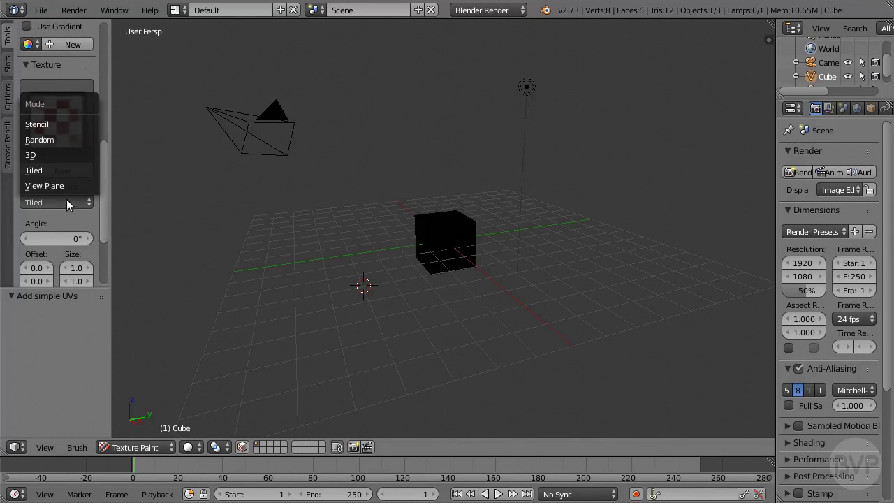
# Step: Set the brush texture mapping to Stencil, then return the cube to Object Mode
pyautogui.click(55, 126)
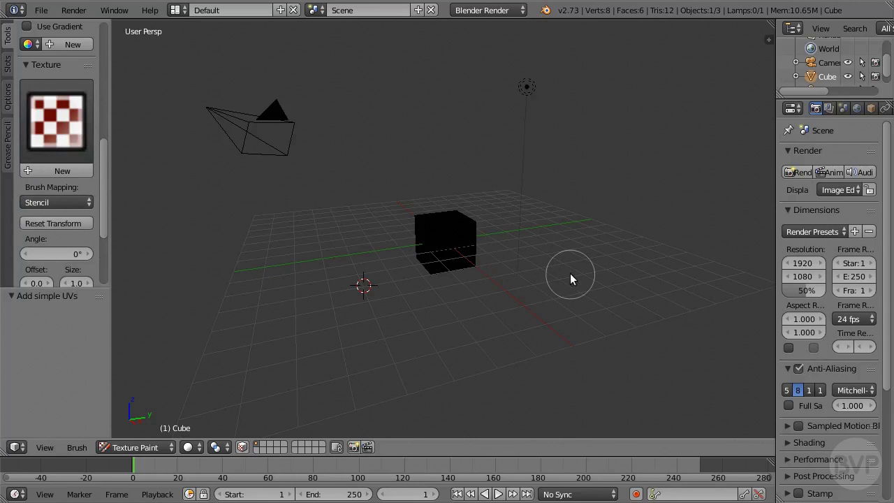
pyautogui.keyDown('super'); pyautogui.moveTo(570, 273); pyautogui.dragTo(609, 295, button='right'); pyautogui.keyUp('super')
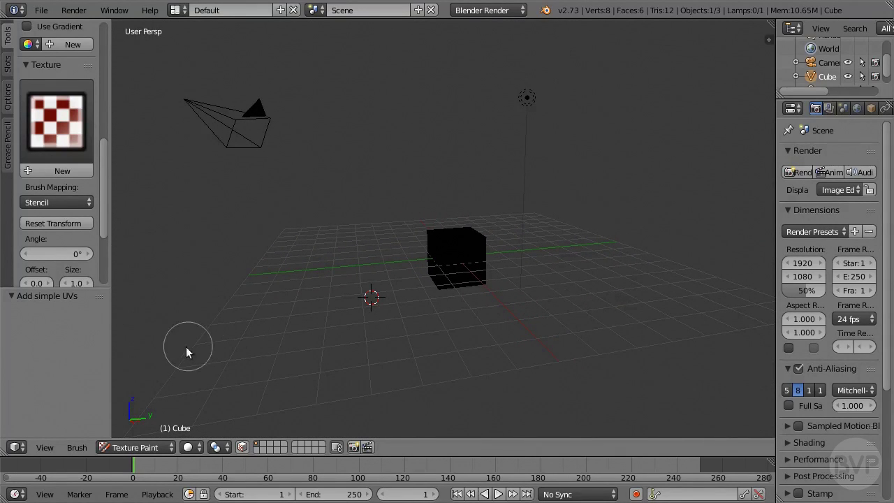
pyautogui.click(165, 447)
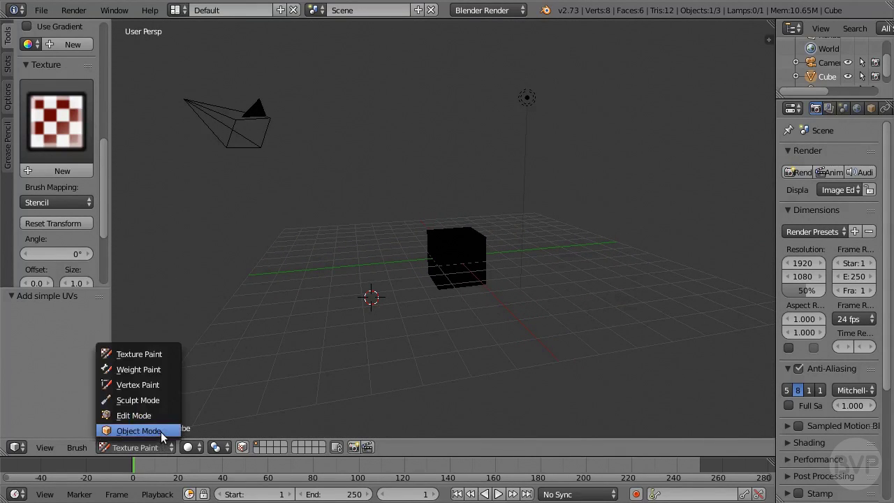
pyautogui.click(139, 430)
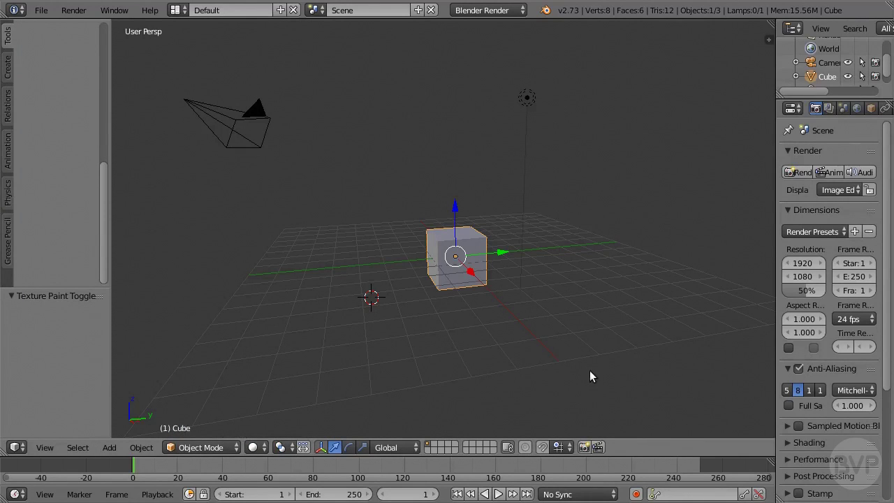
# Step: Zoom in on the cube and switch it from Object Mode into Edit Mode
pyautogui.scroll(4, 531, 300)
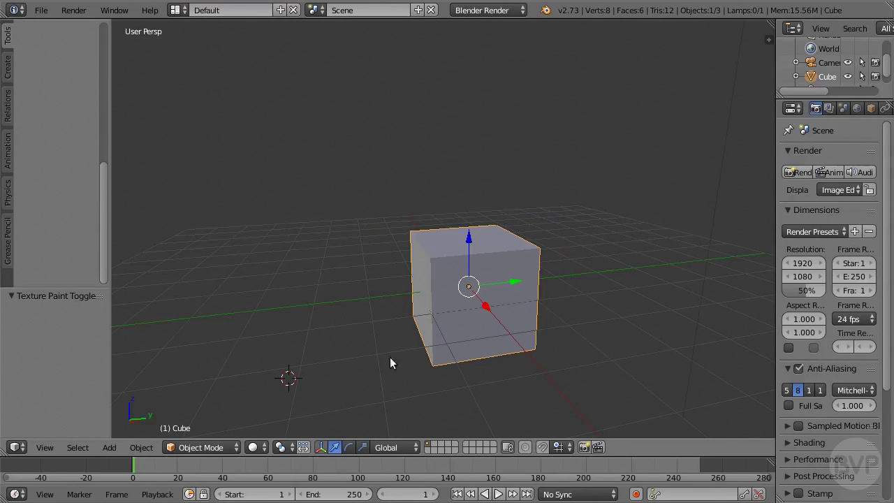
pyautogui.click(230, 447)
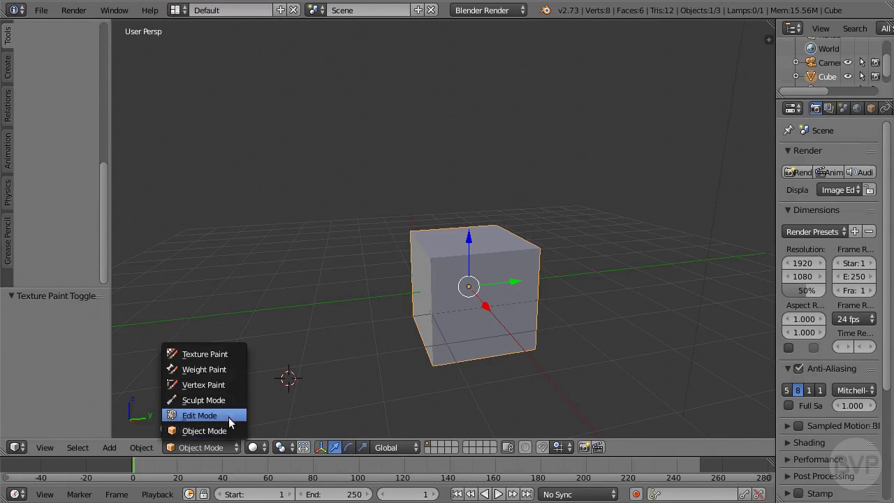
pyautogui.click(228, 415)
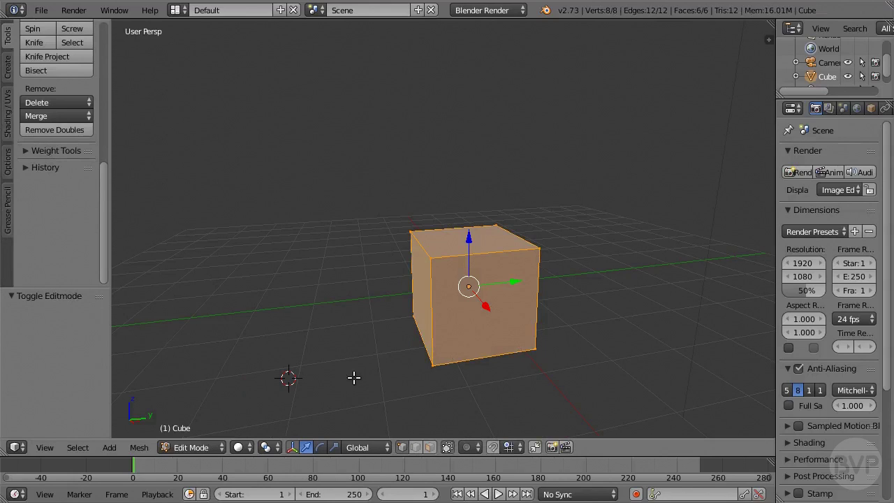
# Step: Start a knife cut with K, running from the cube's left edge to its right edge
pyautogui.press('k')
pyautogui.click(430, 319)
pyautogui.click(543, 304)
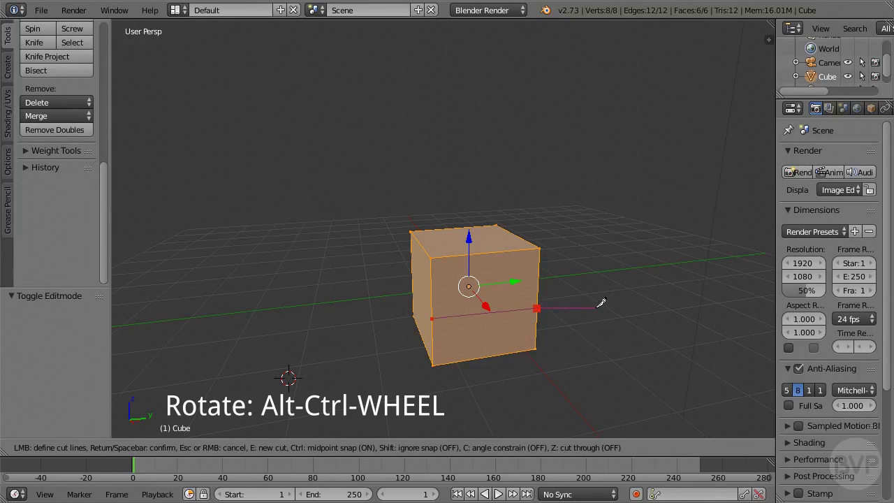
pyautogui.keyDown('ctrl'); pyautogui.keyDown('alt'); pyautogui.scroll(-1, 603, 303); pyautogui.keyUp('alt'); pyautogui.keyUp('ctrl')
pyautogui.keyDown('ctrl'); pyautogui.keyDown('alt'); pyautogui.scroll(1, 606, 303); pyautogui.keyUp('alt'); pyautogui.keyUp('ctrl')
pyautogui.keyDown('ctrl'); pyautogui.keyDown('alt'); pyautogui.scroll(-6, 604, 303); pyautogui.keyUp('alt'); pyautogui.keyUp('ctrl')
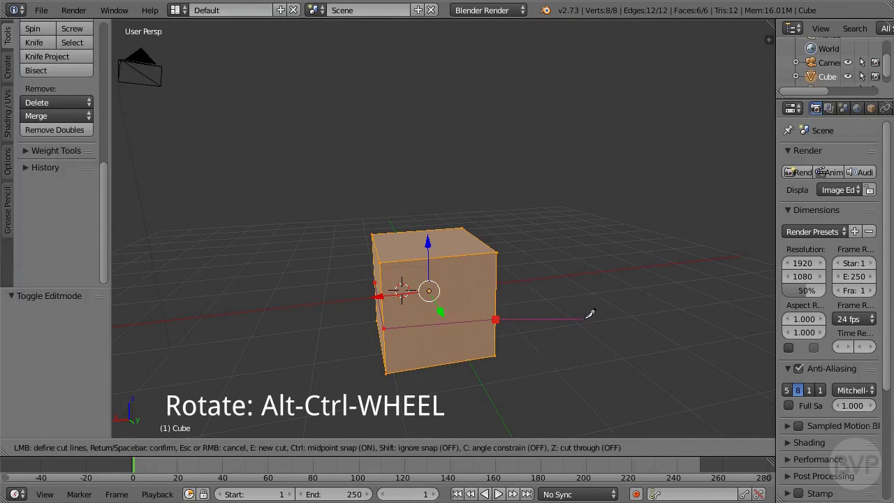
# Step: Finish the knife cut around the cube and confirm it as real edges
pyautogui.keyDown('ctrl'); pyautogui.keyDown('alt'); pyautogui.scroll(1, 587, 314); pyautogui.keyUp('alt'); pyautogui.keyUp('ctrl')
pyautogui.keyDown('ctrl'); pyautogui.keyDown('alt'); pyautogui.scroll(3, 590, 314); pyautogui.keyUp('alt'); pyautogui.keyUp('ctrl')
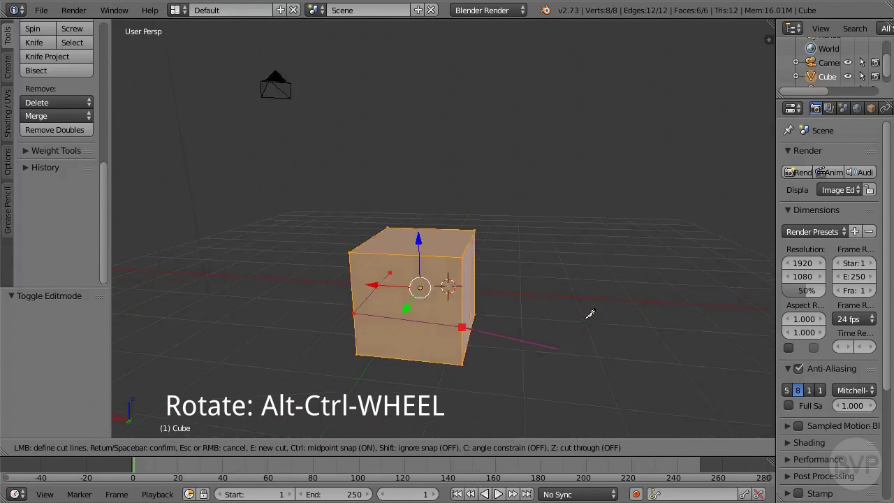
pyautogui.keyDown('ctrl'); pyautogui.keyDown('alt'); pyautogui.scroll(-6, 590, 314); pyautogui.keyUp('alt'); pyautogui.keyUp('ctrl')
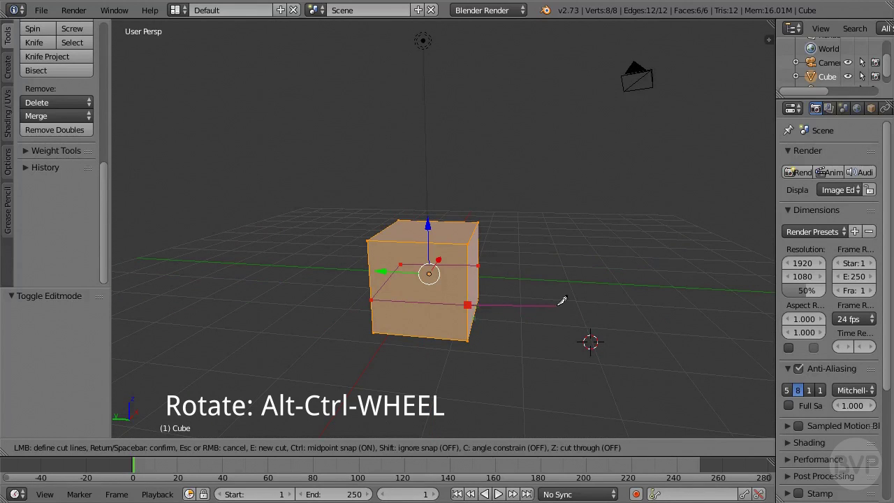
pyautogui.keyDown('ctrl'); pyautogui.keyDown('alt'); pyautogui.scroll(-6, 537, 299); pyautogui.keyUp('alt'); pyautogui.keyUp('ctrl')
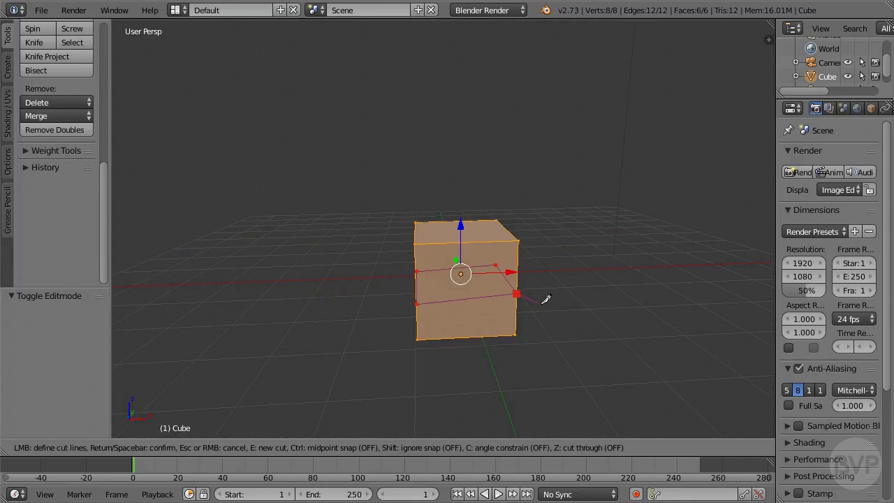
pyautogui.press('Return')
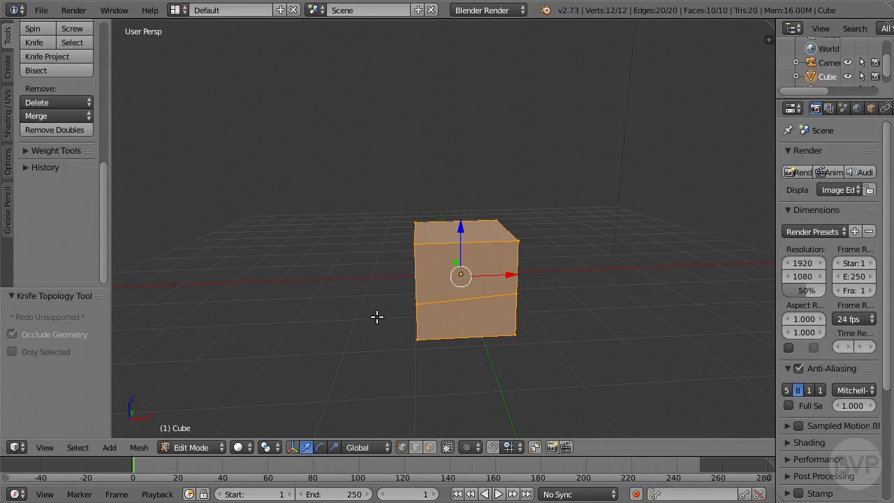
pyautogui.moveTo(377, 317); pyautogui.dragTo(451, 283, button='middle')
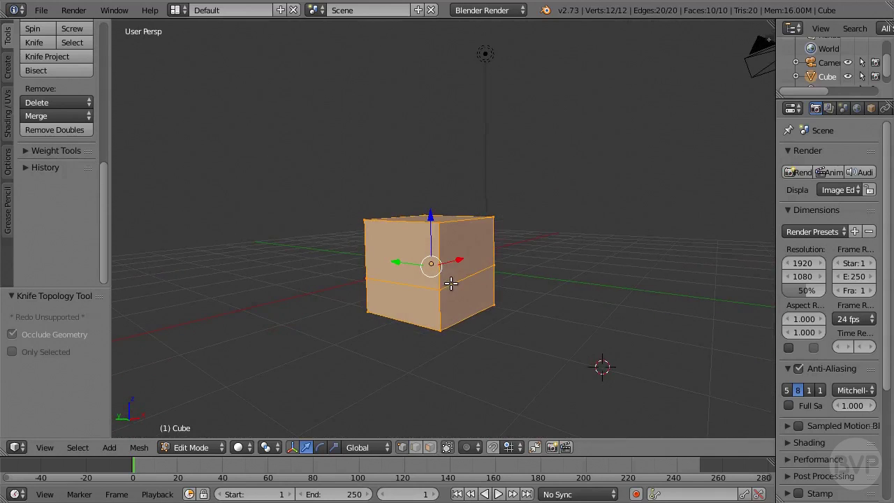
pyautogui.click(219, 447)
# Step: Return the cube to Object Mode, pan across the scene, and play the spring animation with Alt+A
pyautogui.click(216, 430)
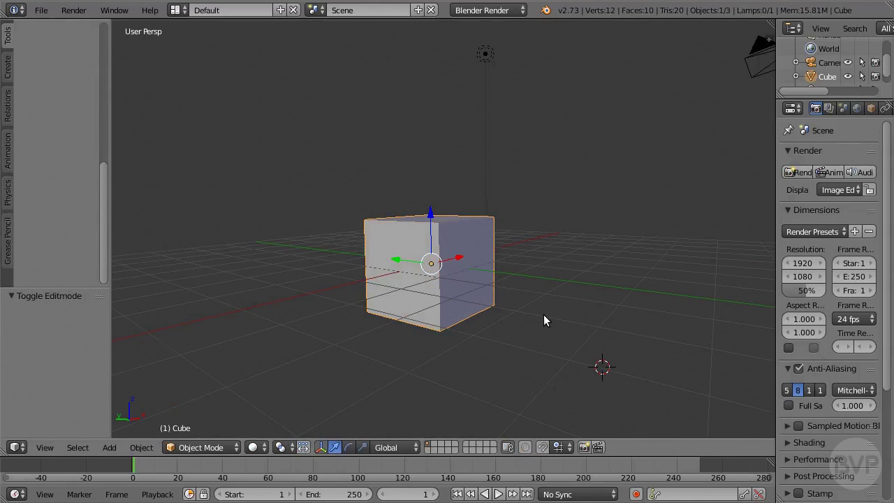
pyautogui.keyDown('shift'); pyautogui.moveTo(543, 316); pyautogui.dragTo(586, 361, button='middle'); pyautogui.keyUp('shift')
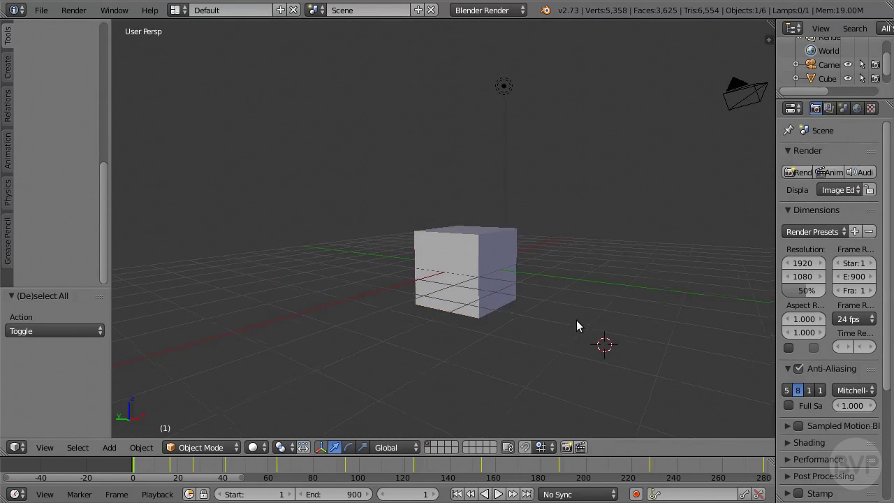
pyautogui.keyDown('shift'); pyautogui.moveTo(576, 321); pyautogui.dragTo(463, 313, button='middle'); pyautogui.keyUp('shift')
pyautogui.hotkey('alt', 'a')
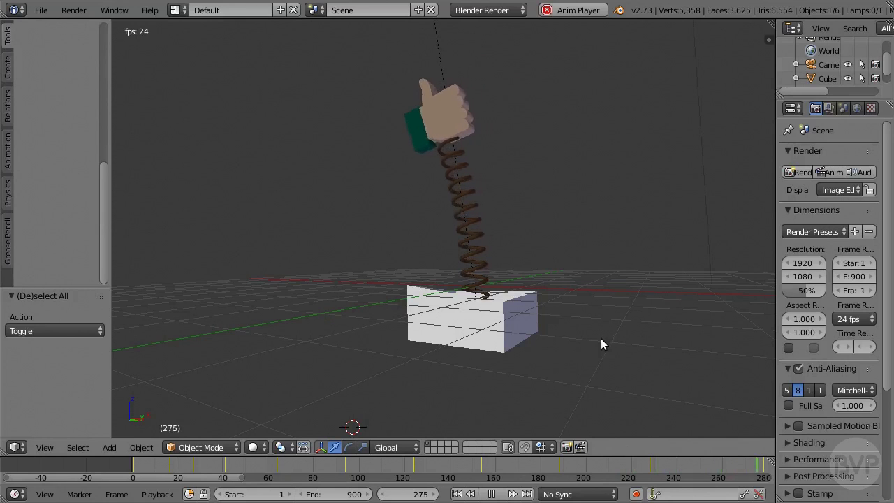
pyautogui.moveTo(625, 321)
pyautogui.mouseDown(button='middle')
pyautogui.moveTo(538, 344)
pyautogui.moveTo(632, 329)
pyautogui.mouseUp(button='middle')
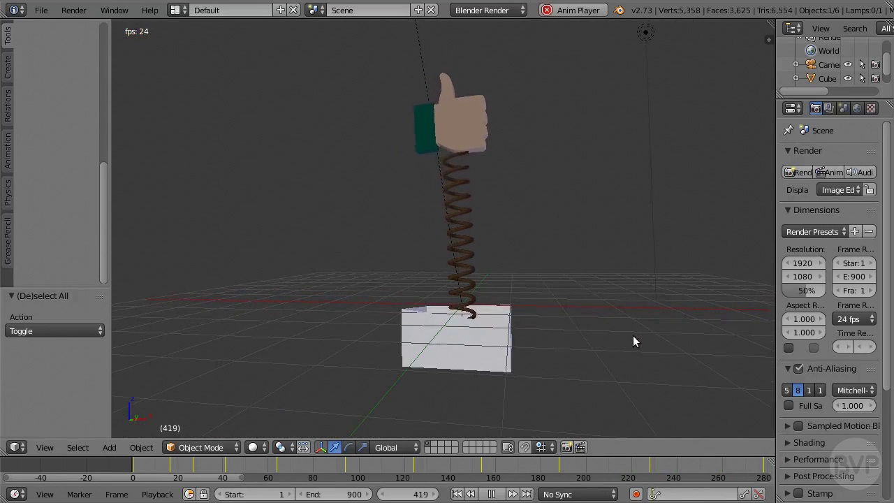